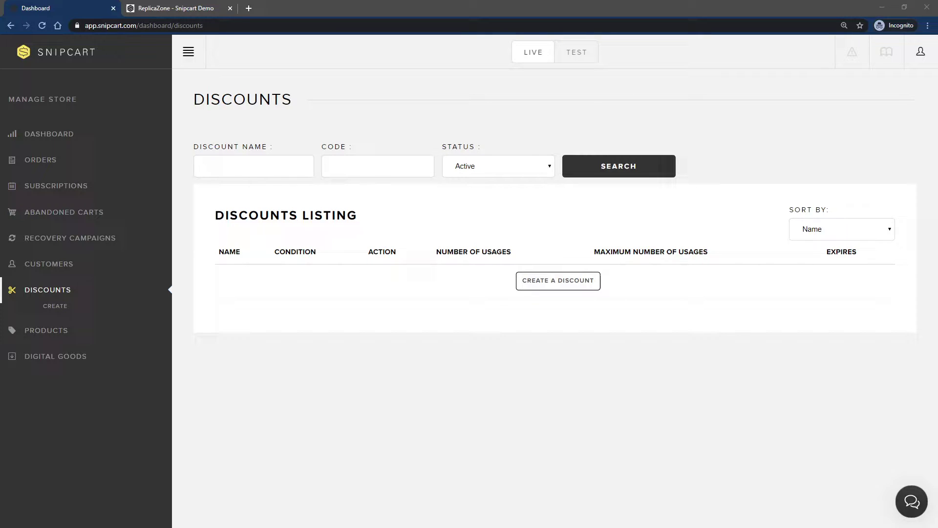
left_click(547, 287)
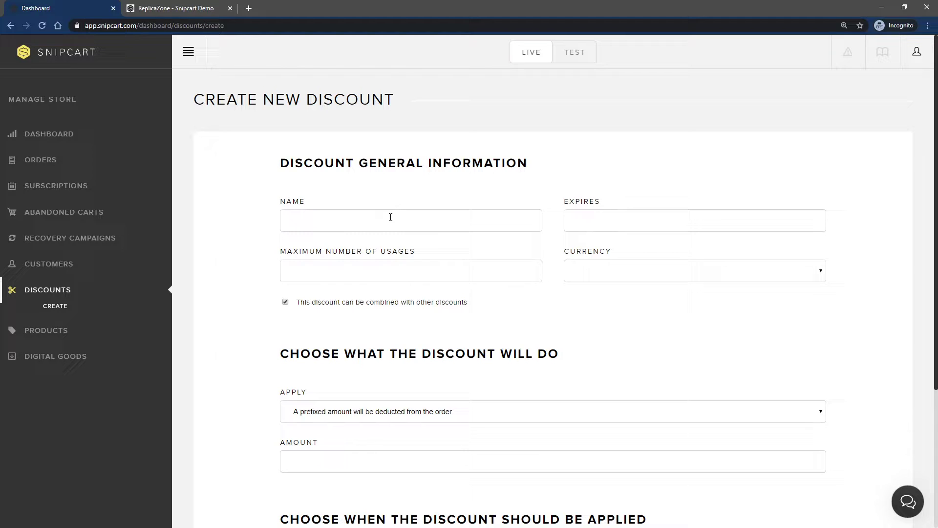
left_click(647, 229)
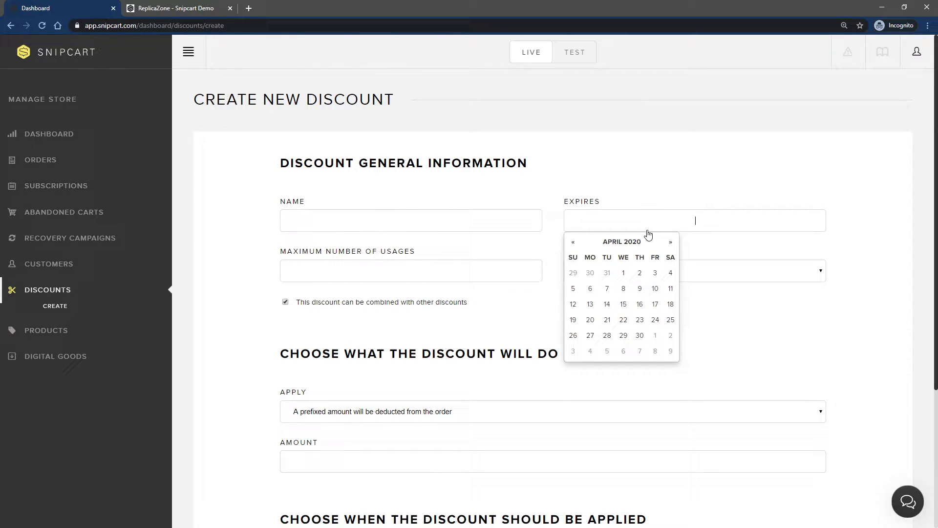
left_click(444, 268)
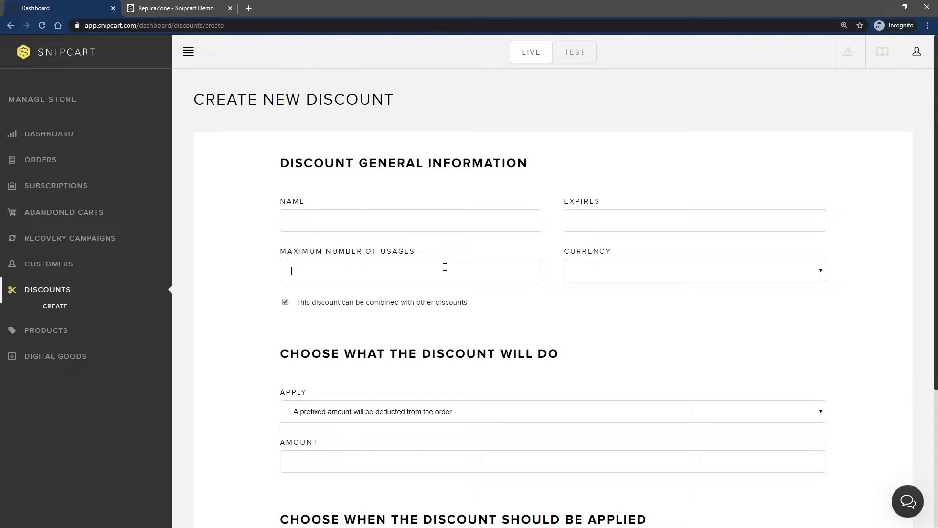
left_click(586, 271)
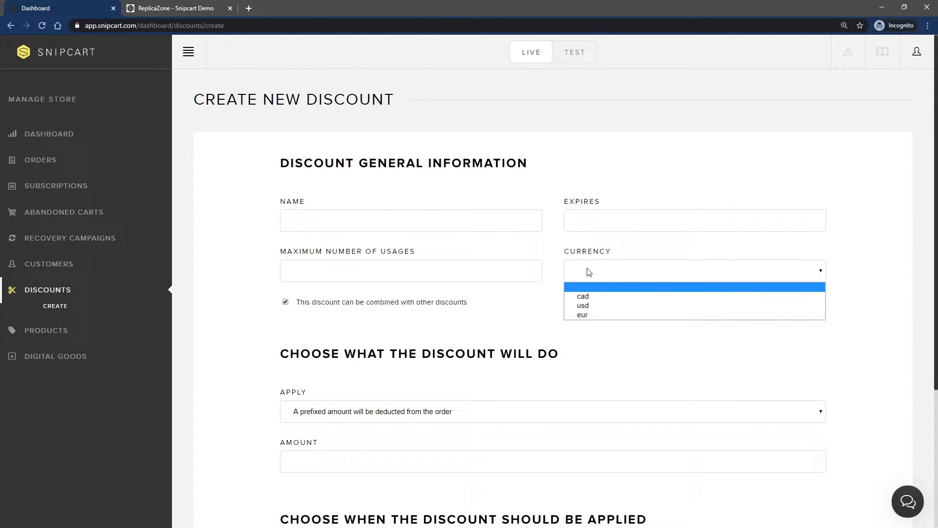
left_click(599, 276)
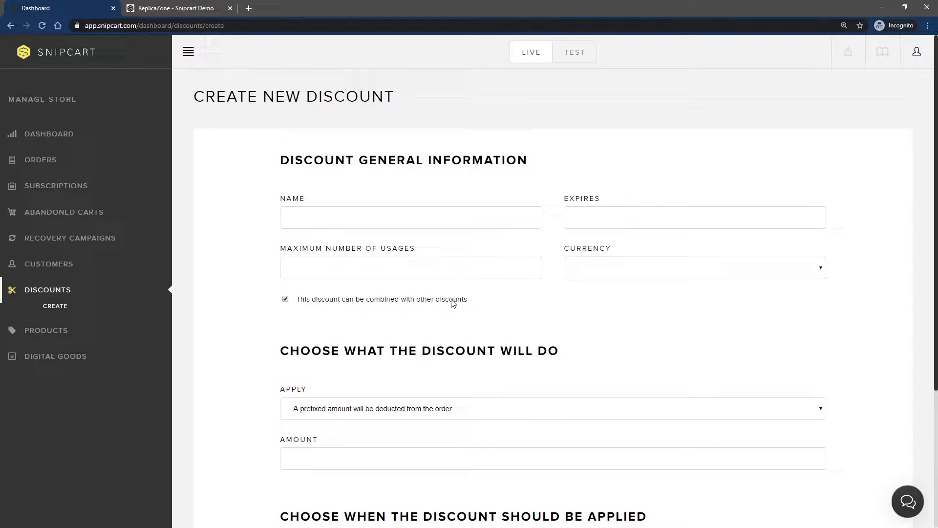
scroll(453, 301, "down", 2)
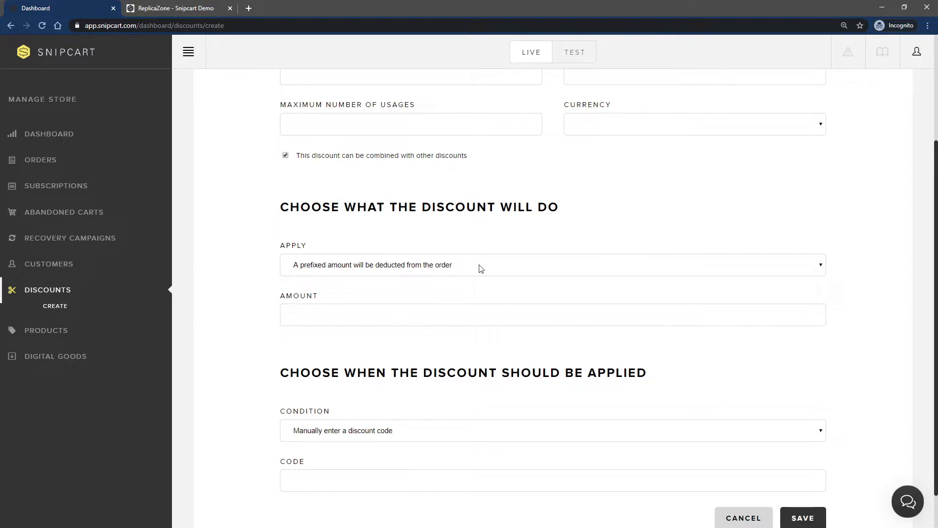
Step: Review the Apply and Condition dropdowns, keeping fixed amount off and manual discount code
left_click(480, 265)
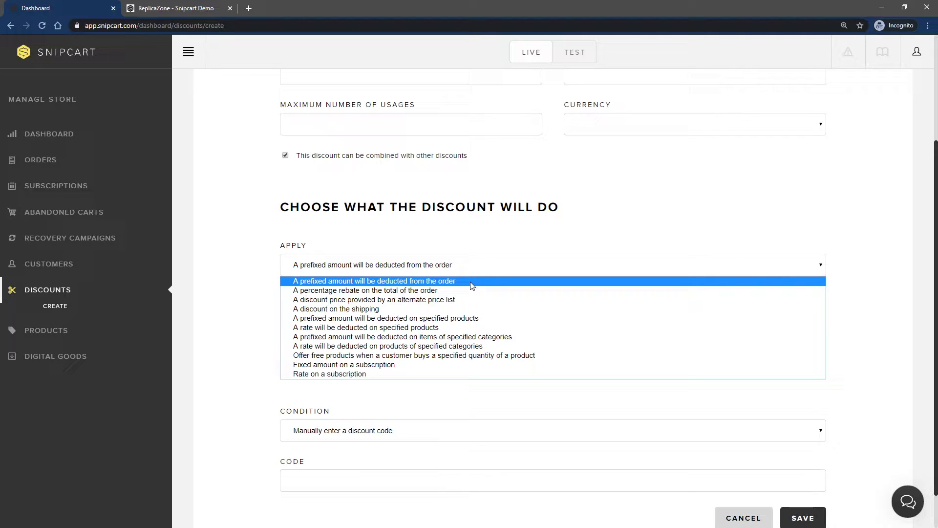
left_click(477, 250)
scroll(464, 301, "down", 1)
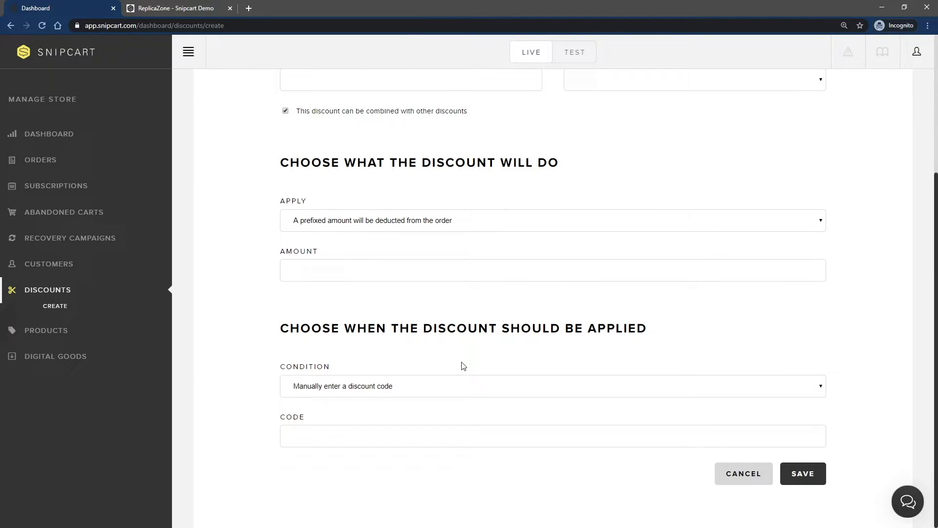
left_click(467, 385)
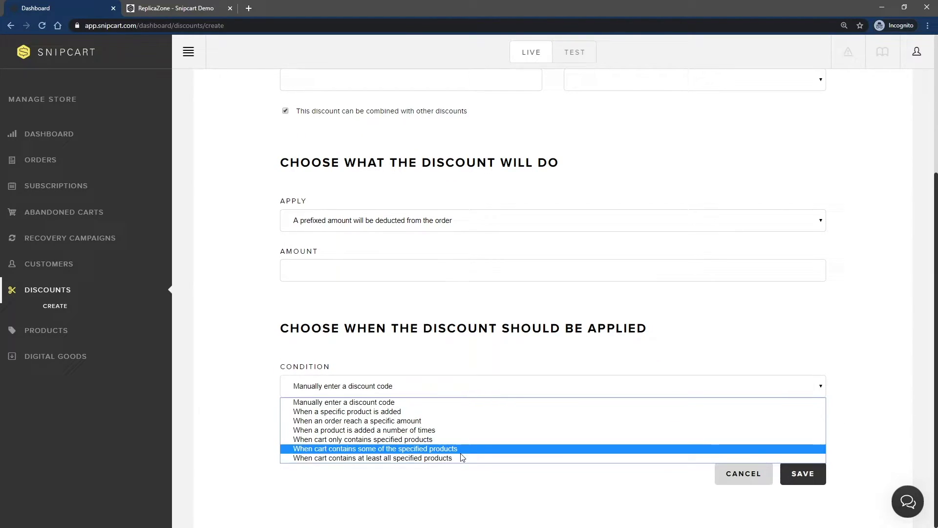
left_click(478, 355)
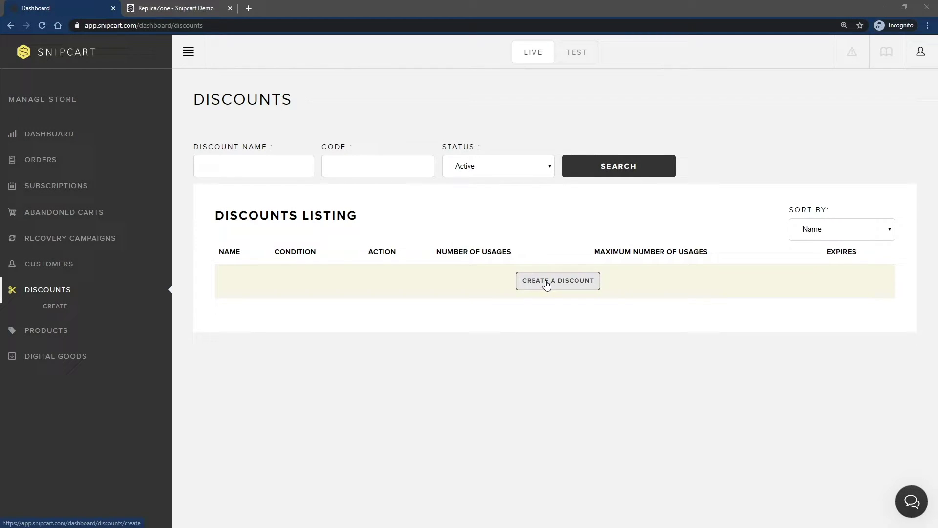
Step: Create a new discount named Special offer that deducts a fixed amount of 10
left_click(546, 286)
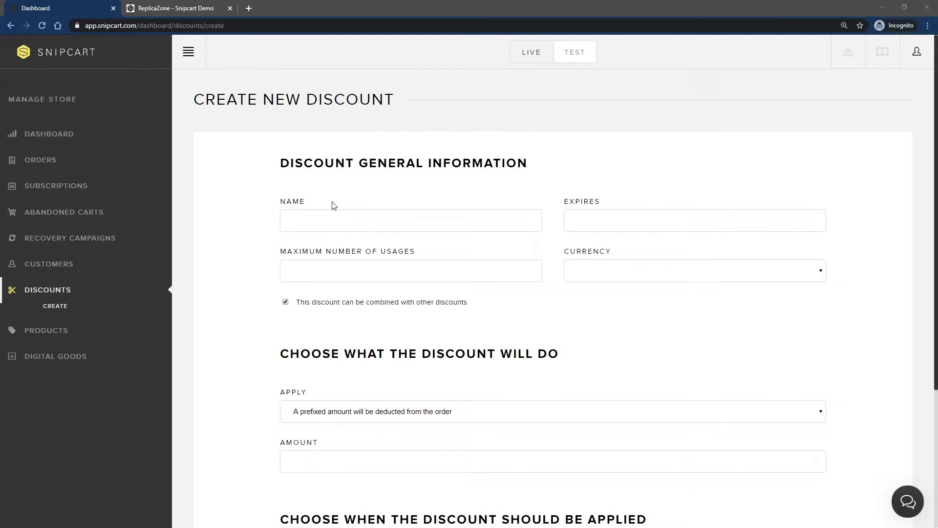
left_click(327, 217)
type("Spec")
type("ial offer")
scroll(440, 334, "down", 2)
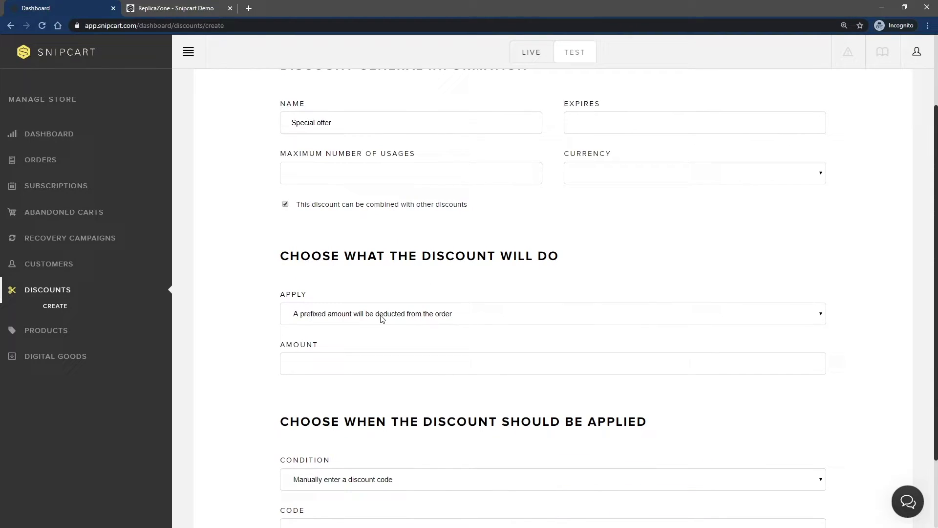
left_click(363, 320)
left_click(363, 331)
left_click(368, 371)
type("10")
scroll(371, 370, "down", 2)
Step: Require the manually entered code SPECIAL and save the discount
left_click(369, 389)
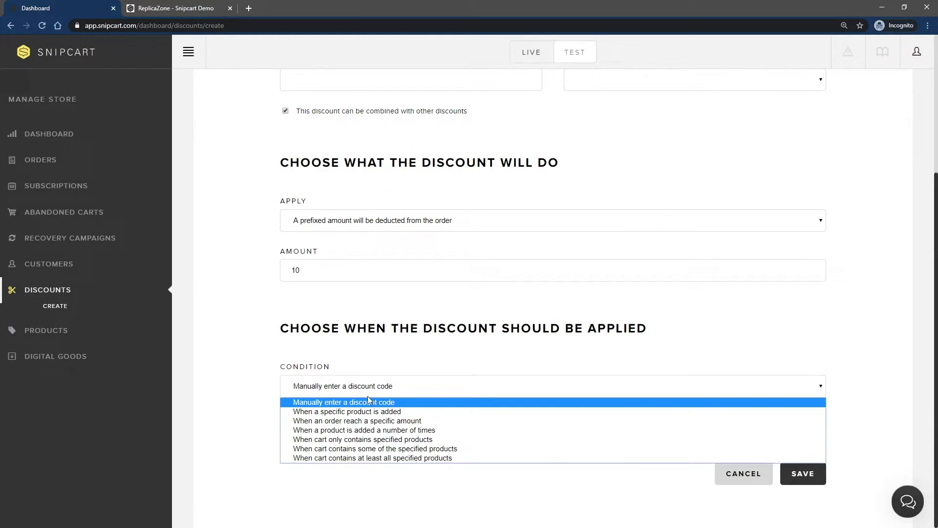
left_click(364, 403)
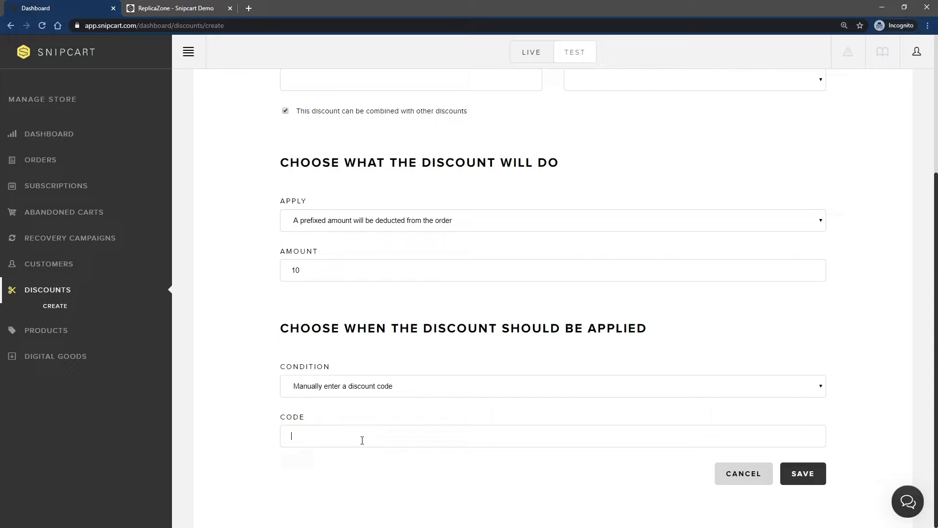
type("SPECIAL")
left_click(798, 473)
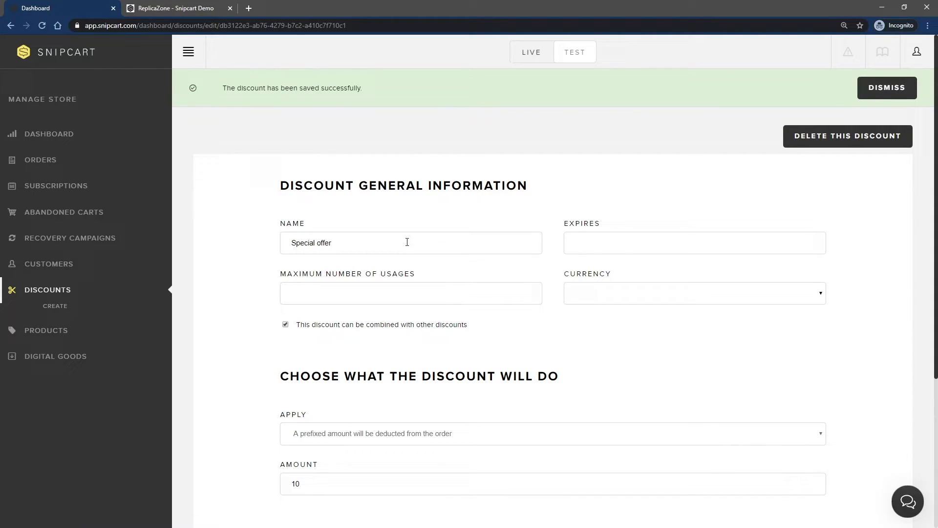
Step: Add a physical Starry Night copy to the ReplicaZone cart and apply promo code SPECIAL
left_click(195, 9)
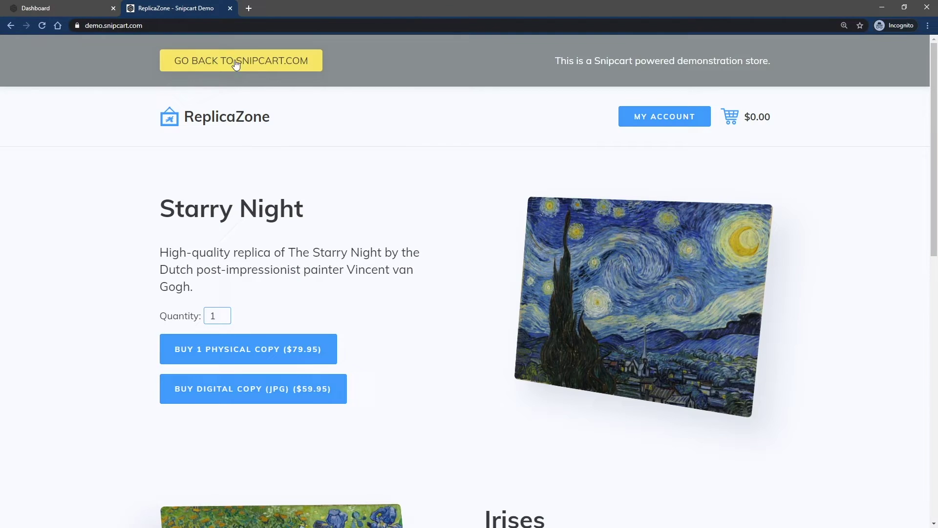
left_click(260, 350)
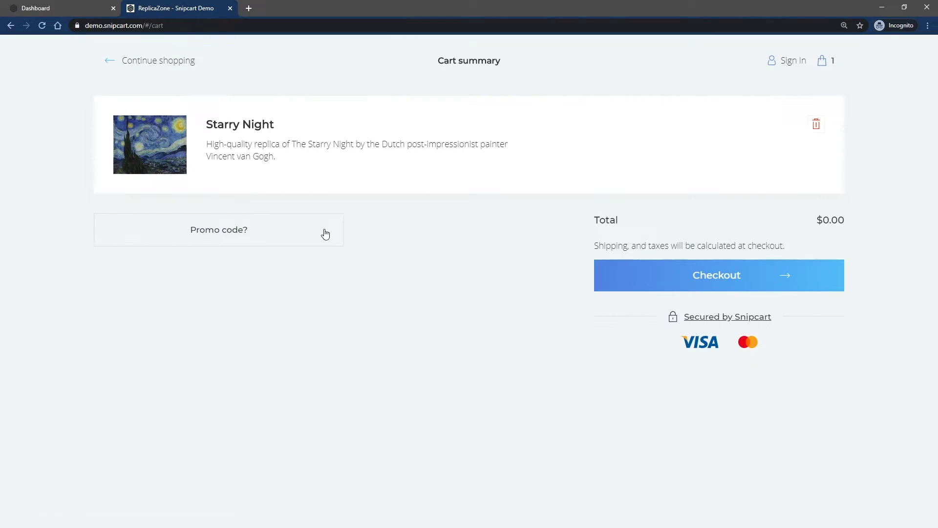
left_click(230, 277)
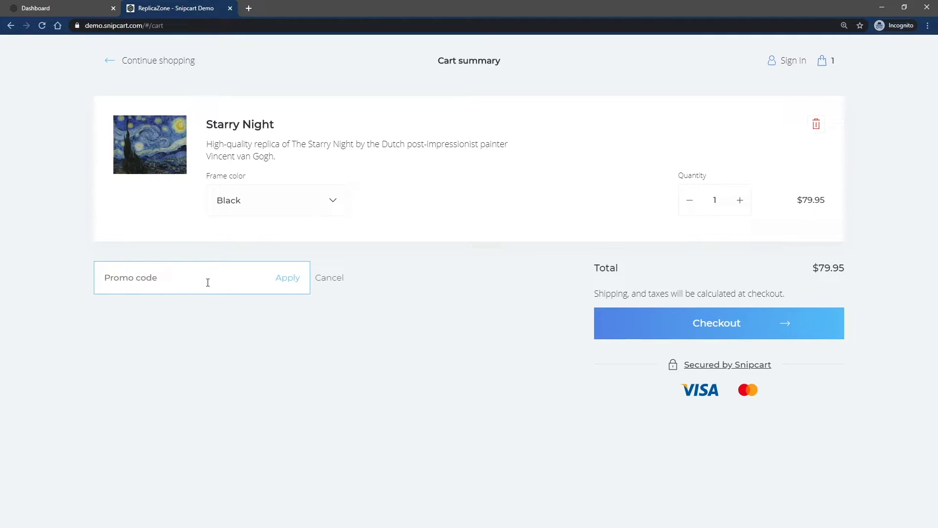
type("SPECIAL")
left_click(289, 279)
mouse_move(643, 269)
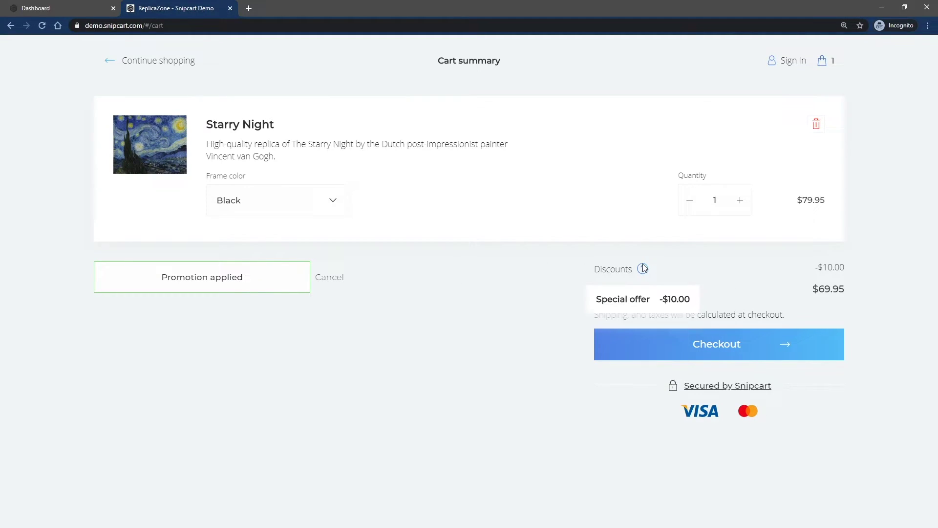
Step: Go to checkout and highlight the $10 discount line in the order summary
left_click(727, 342)
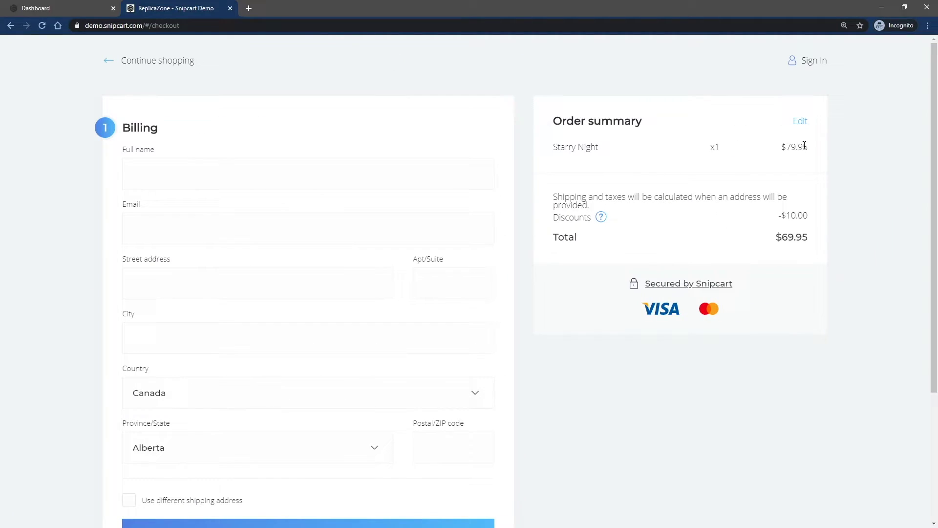
left_click_drag(809, 215, 559, 217)
left_click(607, 208)
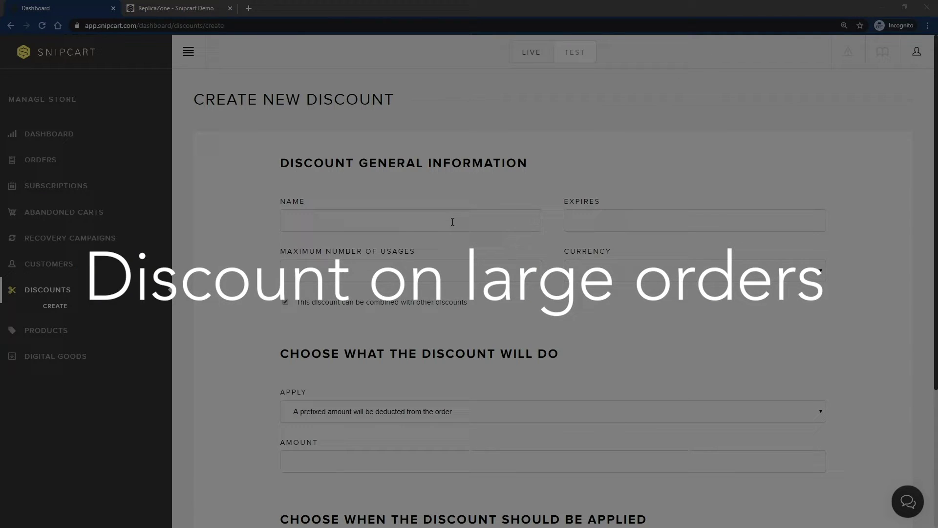
Step: Name the discount '10% on large orders': a 10% order-total rebate once the order reaches 200
left_click(453, 221)
type("10%")
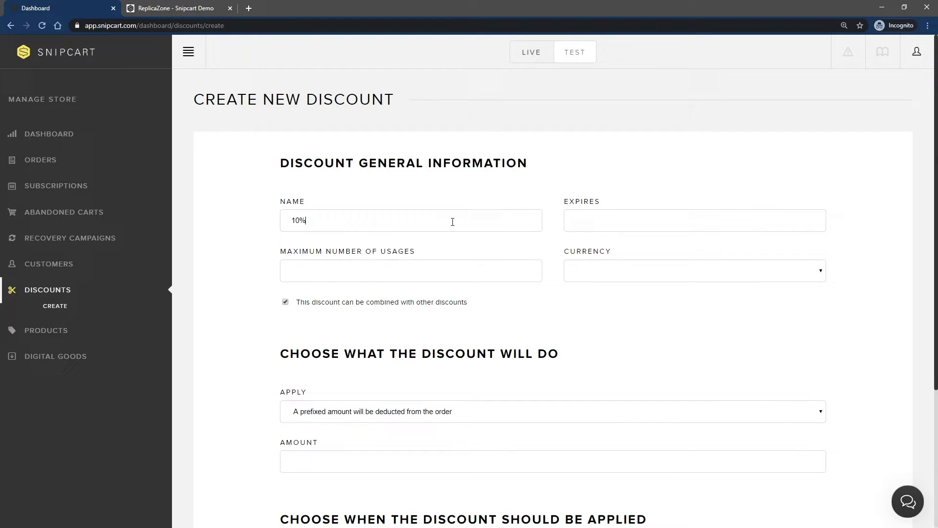
type(" on large orders")
scroll(452, 220, "down", 3)
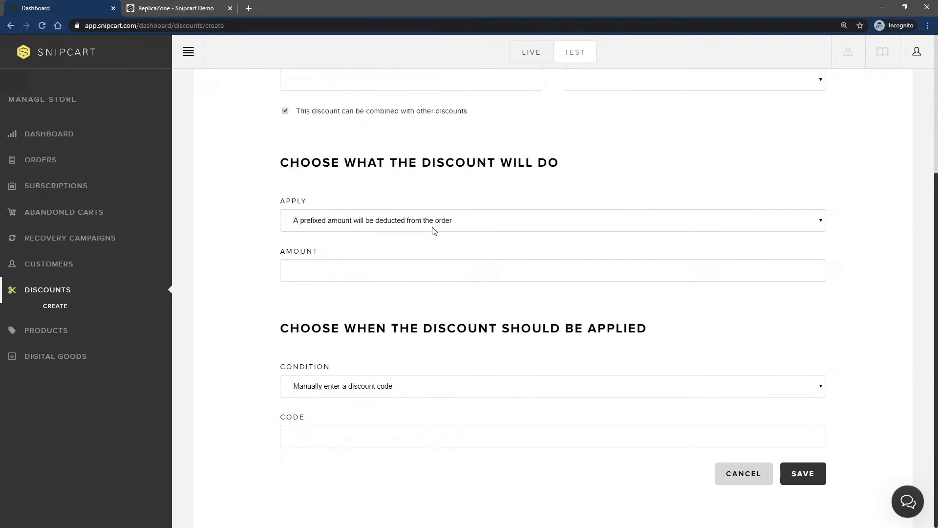
left_click(424, 222)
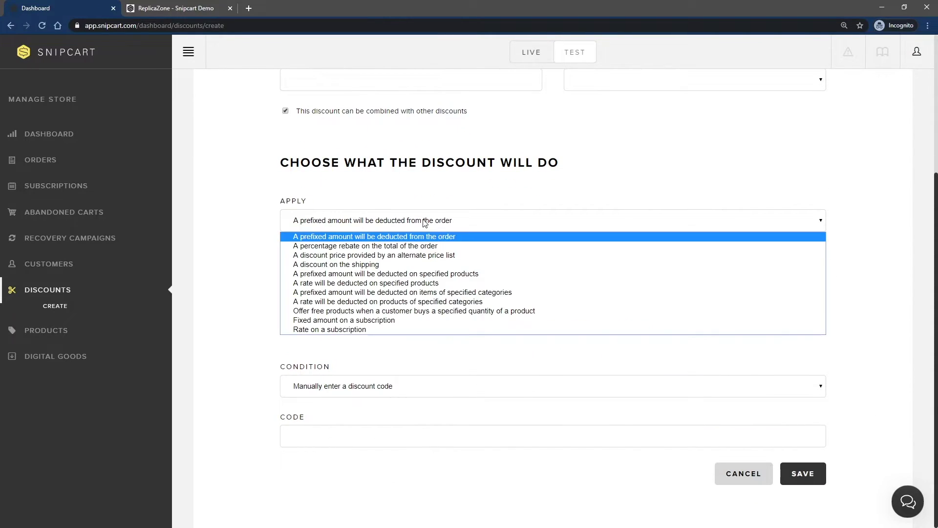
left_click(405, 248)
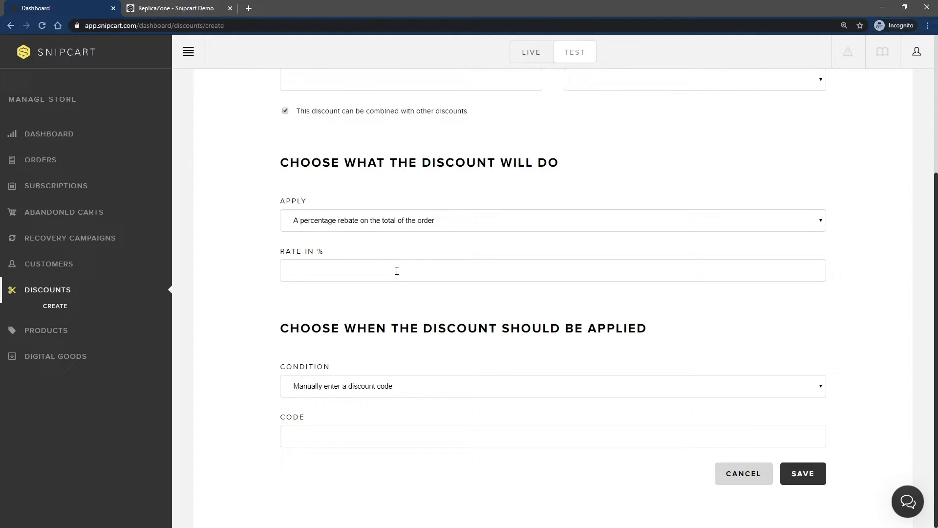
type("10")
left_click(356, 387)
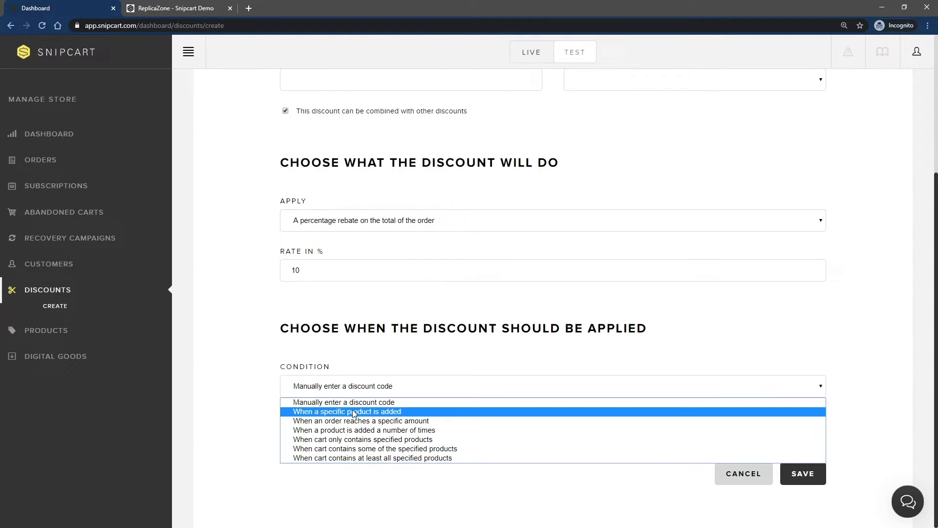
left_click(370, 422)
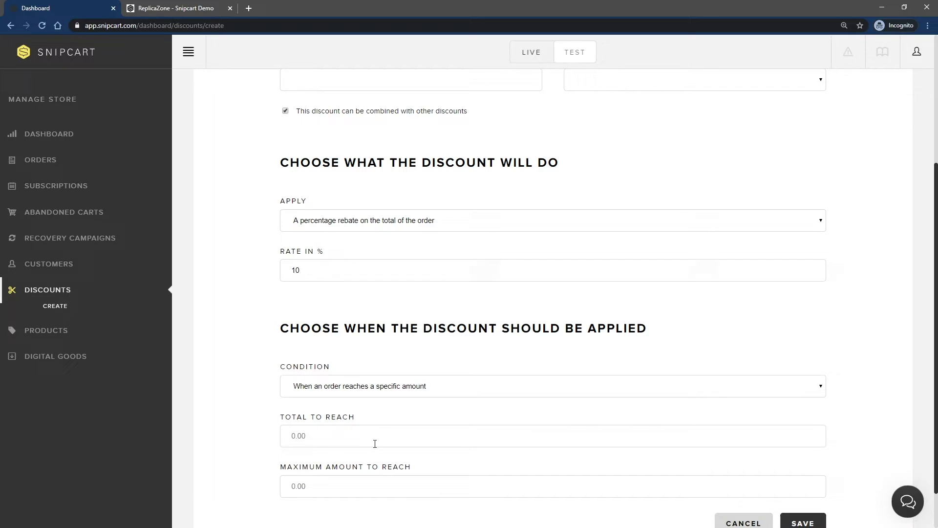
left_click(376, 441)
type("200")
scroll(515, 402, "down", 1)
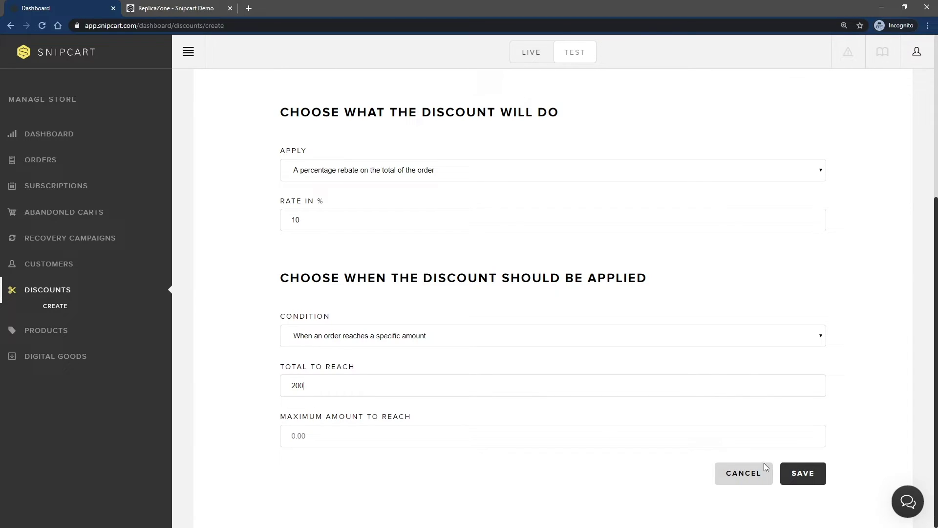
Step: Save the large-orders discount and add a physical Starry Night copy in ReplicaZone
left_click(804, 475)
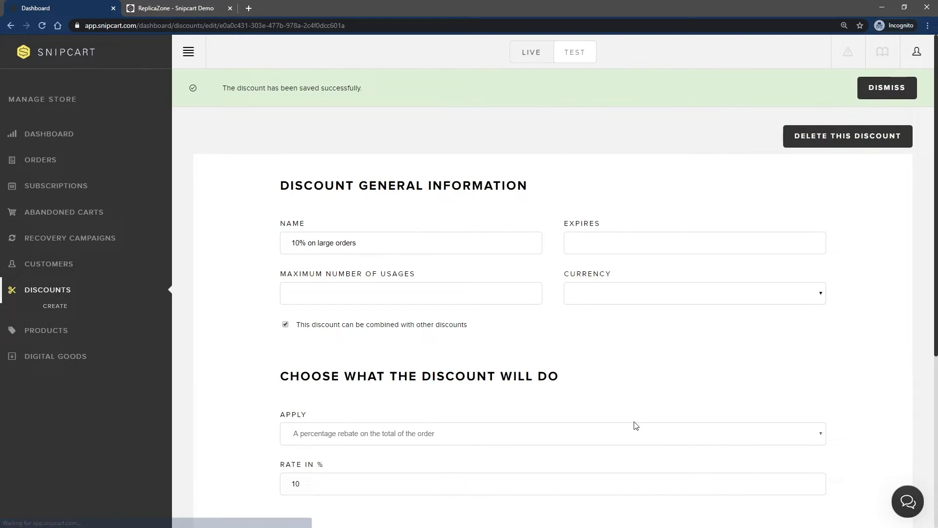
left_click(171, 11)
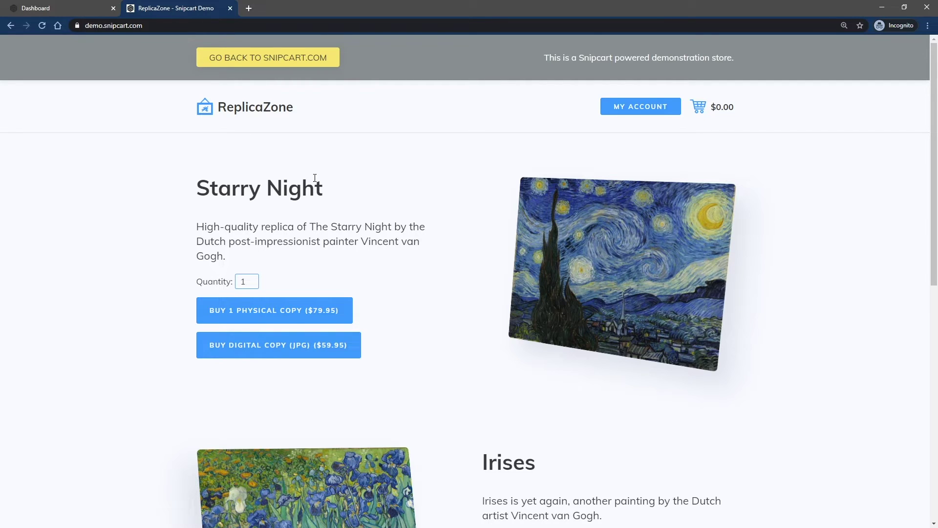
left_click(293, 309)
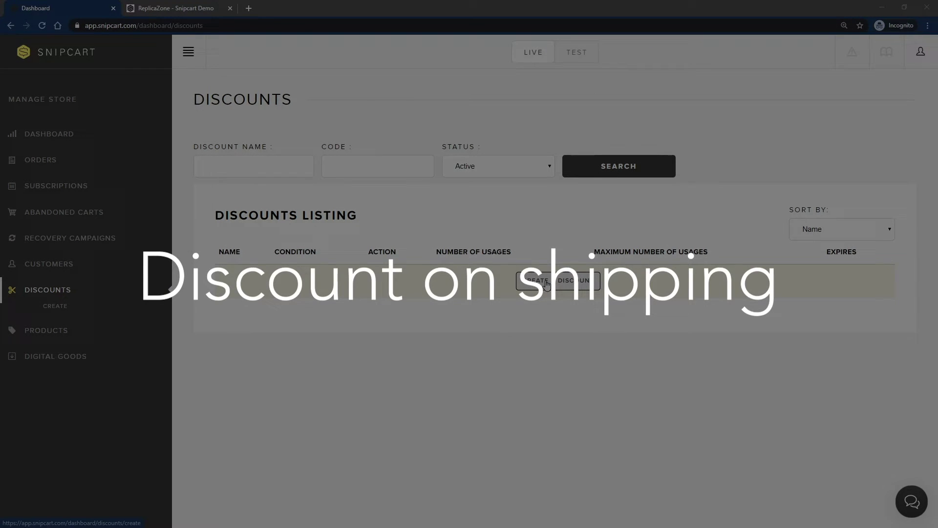
Step: Create 'Free shipping for Starry Night' as a shipping discount described 'Free shipping' with cost 0
left_click(547, 283)
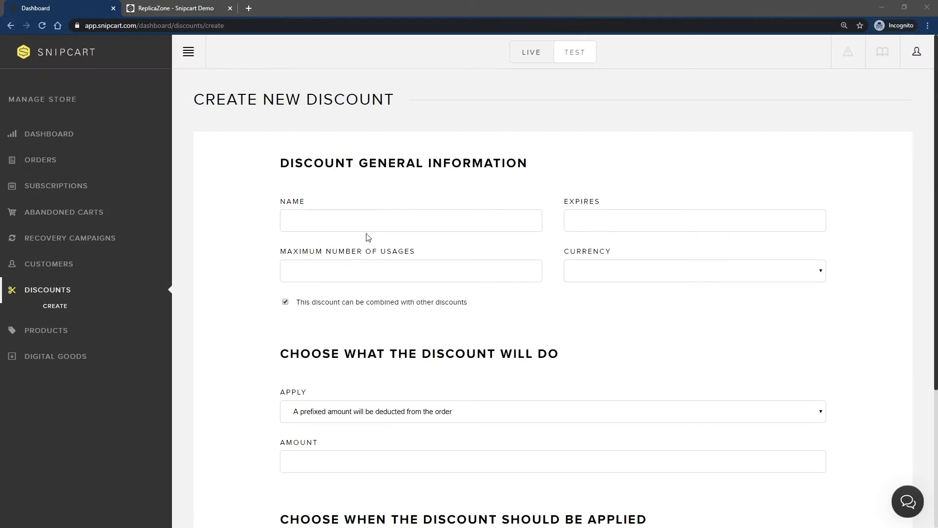
left_click(368, 225)
type("Free ")
type("shipping for S")
type("tarry-Night")
scroll(371, 224, "down", 2)
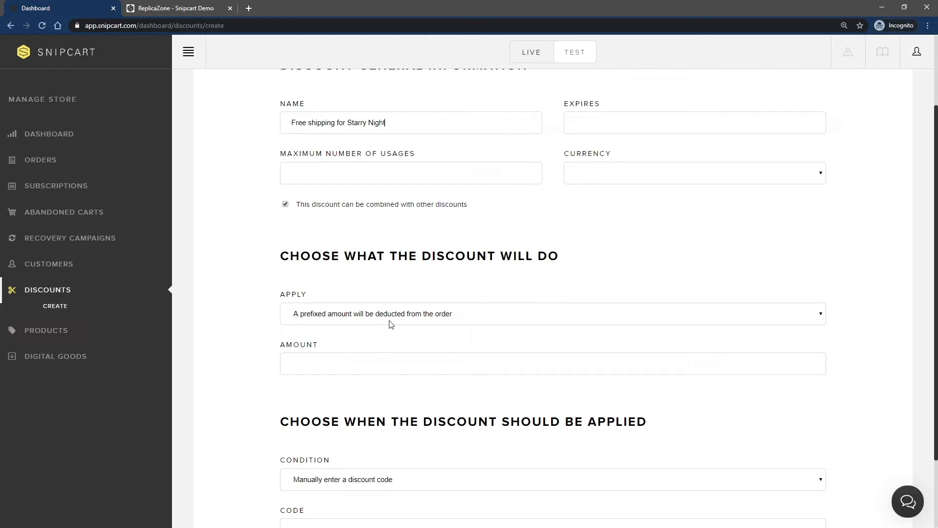
left_click(391, 315)
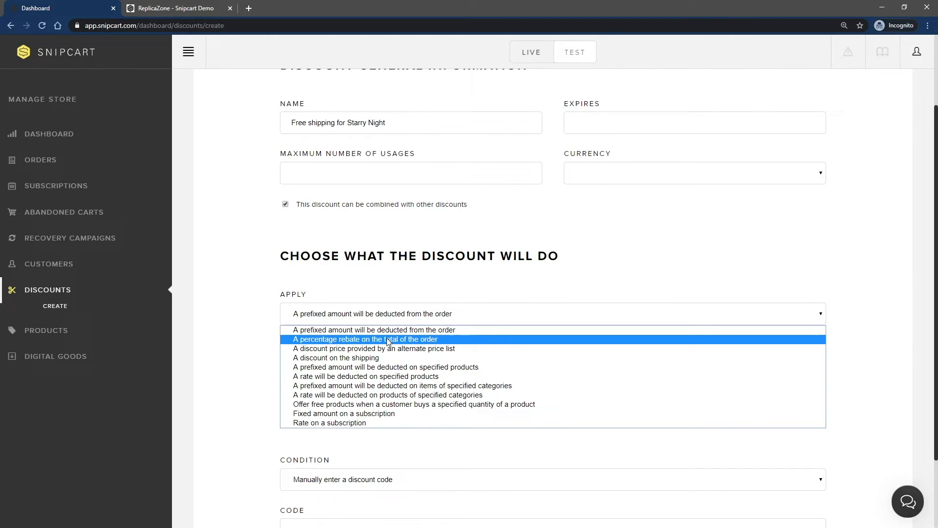
left_click(348, 359)
type("Fre")
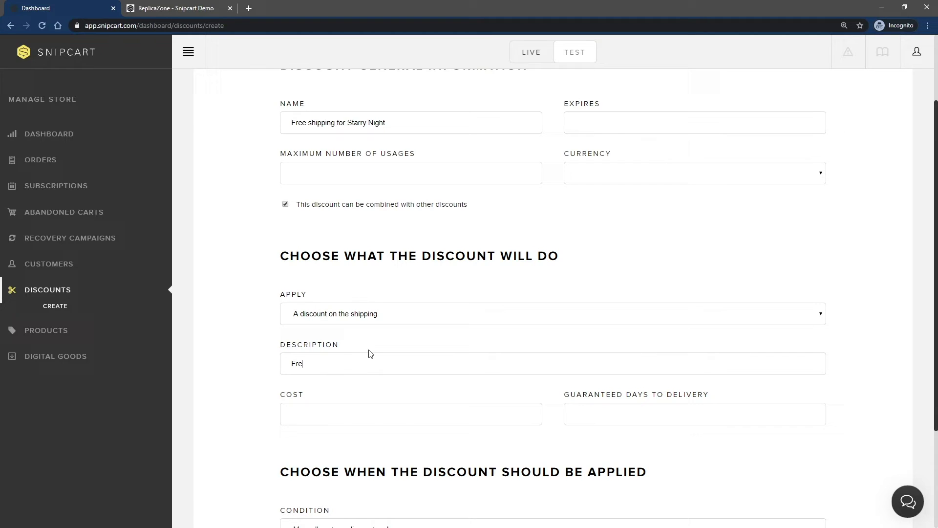
type("e shipping")
type("0")
scroll(370, 353, "down", 2)
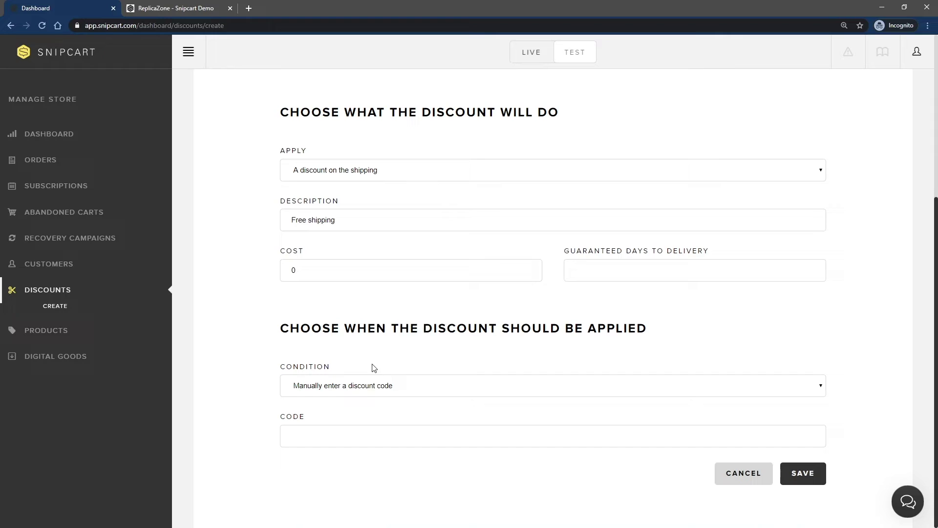
left_click(364, 390)
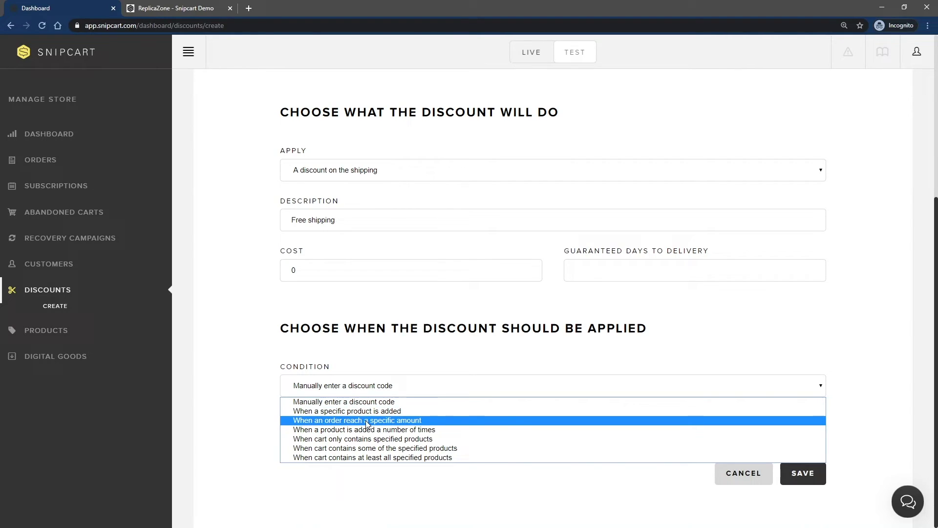
Step: Restrict the discount to carts containing only product RZ-SN and save it
left_click(365, 439)
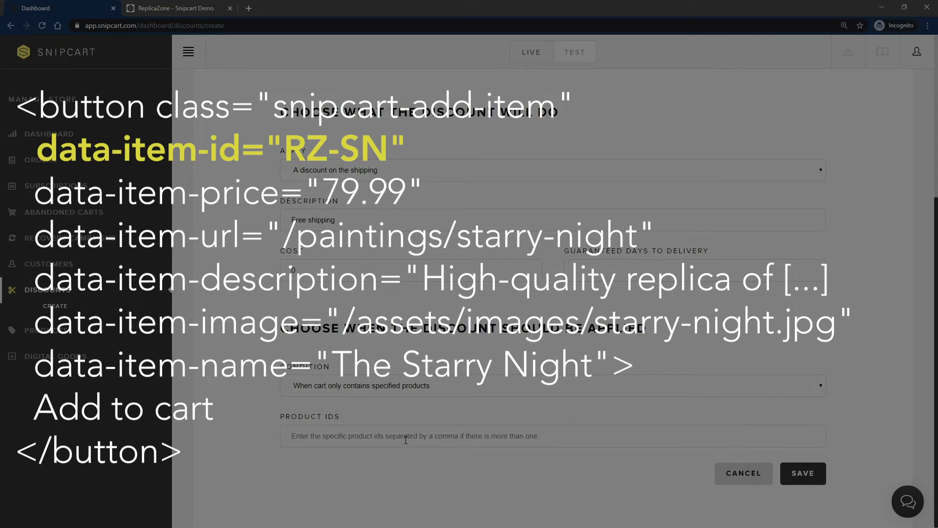
type("RZ-S")
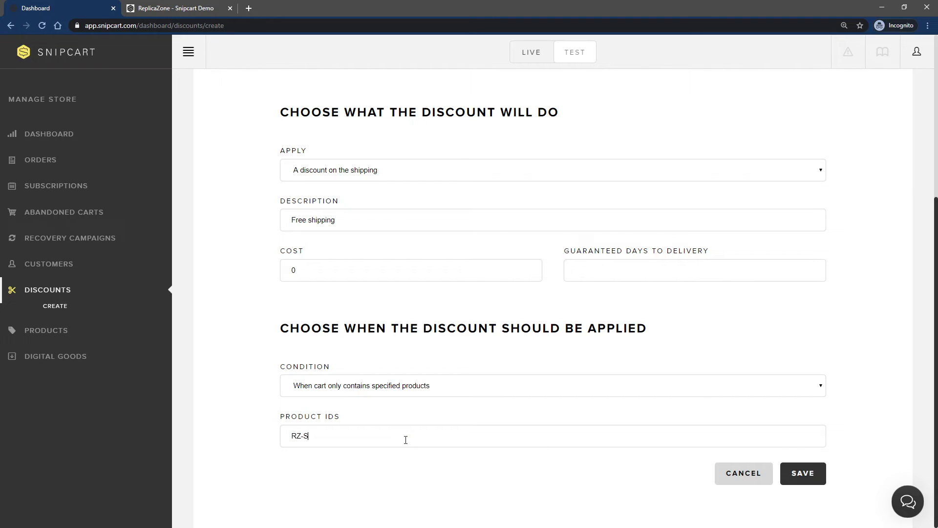
type("N")
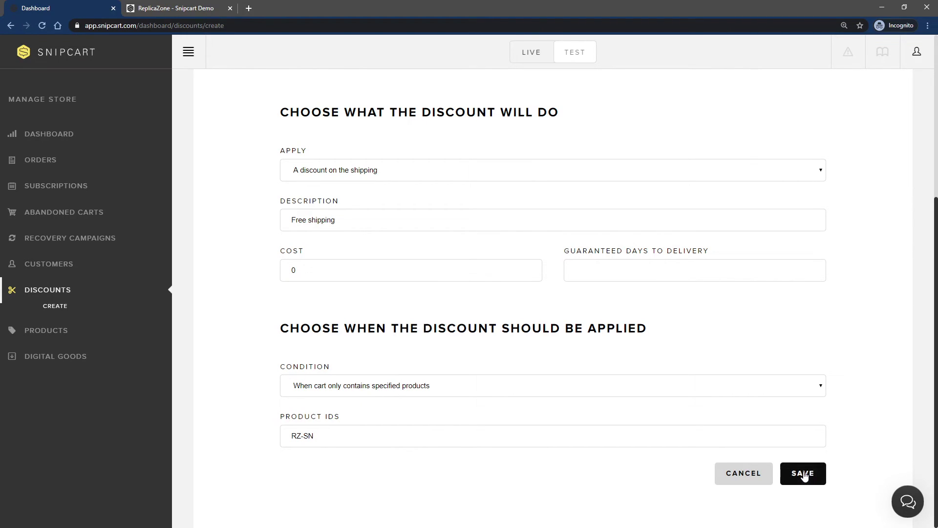
left_click(804, 474)
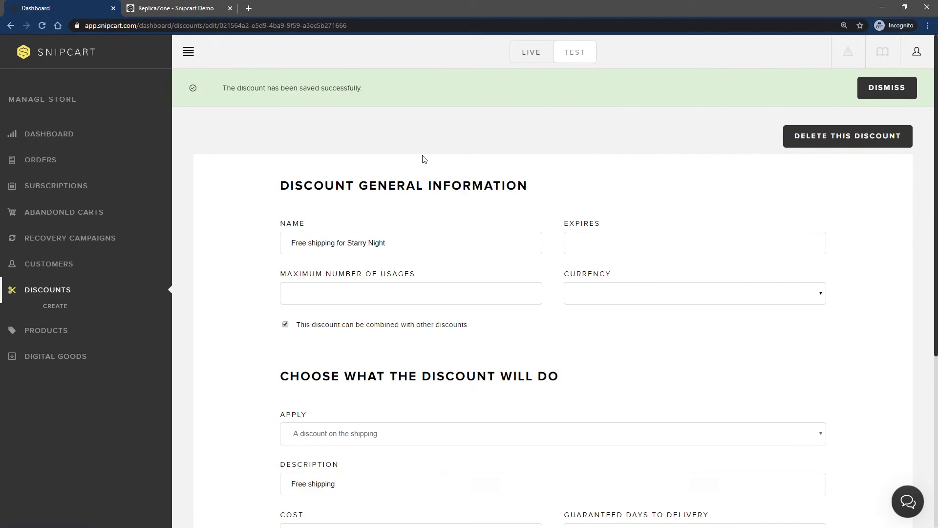
Step: Add one physical Starry Night copy to the ReplicaZone cart and go to checkout
left_click(176, 8)
left_click(247, 349)
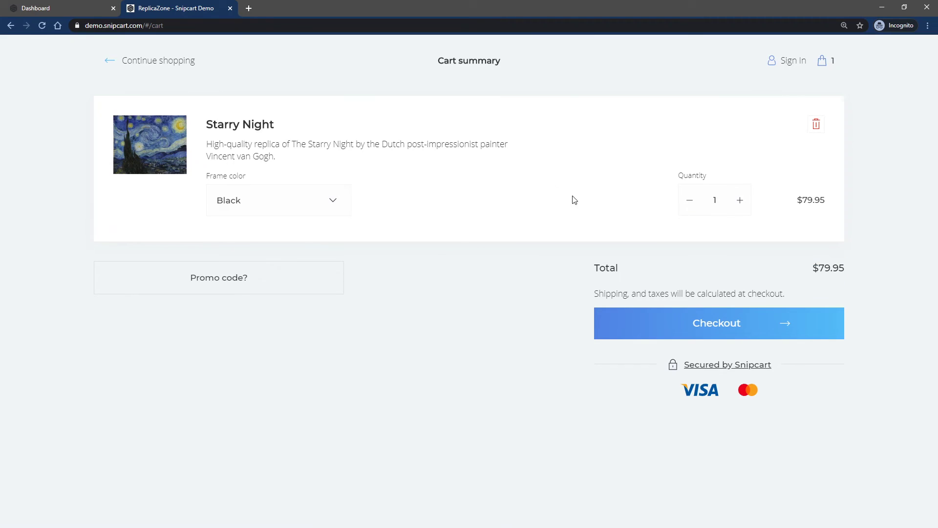
left_click(733, 329)
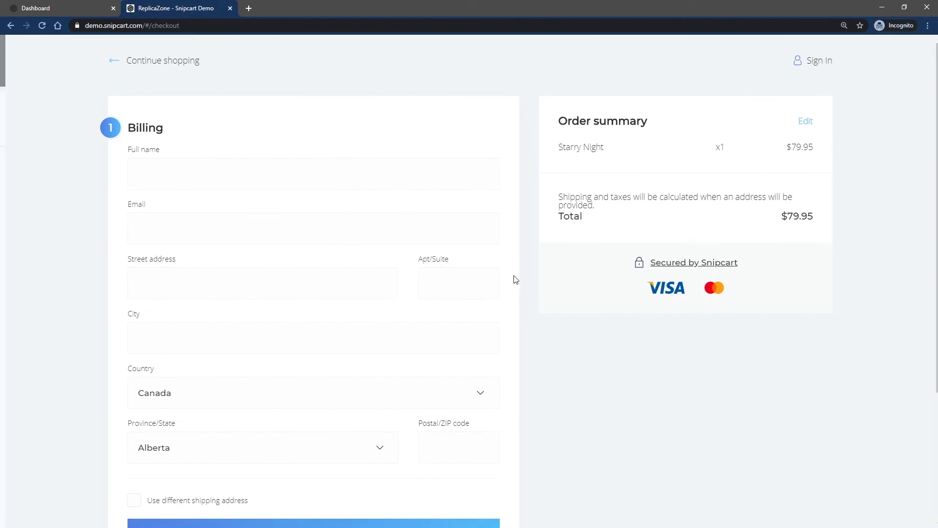
Step: Fill in the billing details and continue to shipping, where free shipping shows $0.00
left_click(269, 166)
type("Snipcart")
key("Tab")
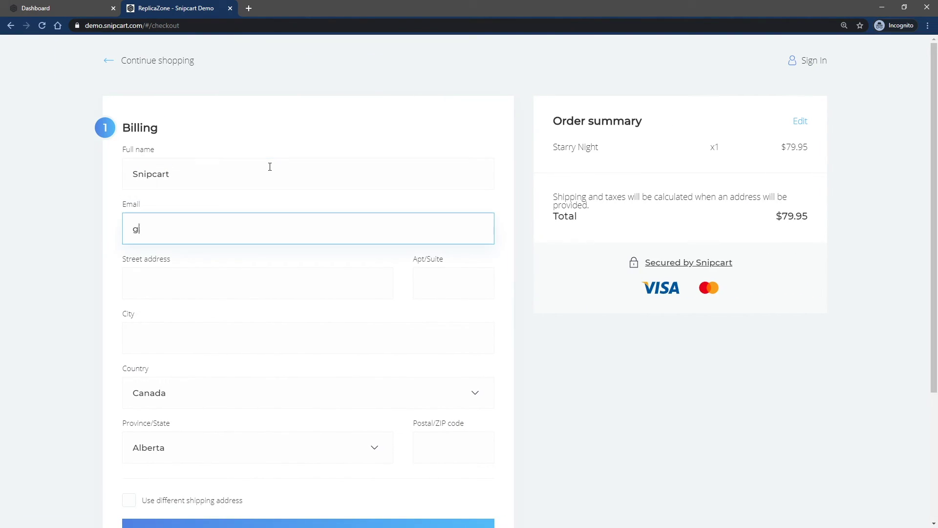
key("Tab")
type("Joseph E")
key("Tab")
type("Quebec")
key("Tab")
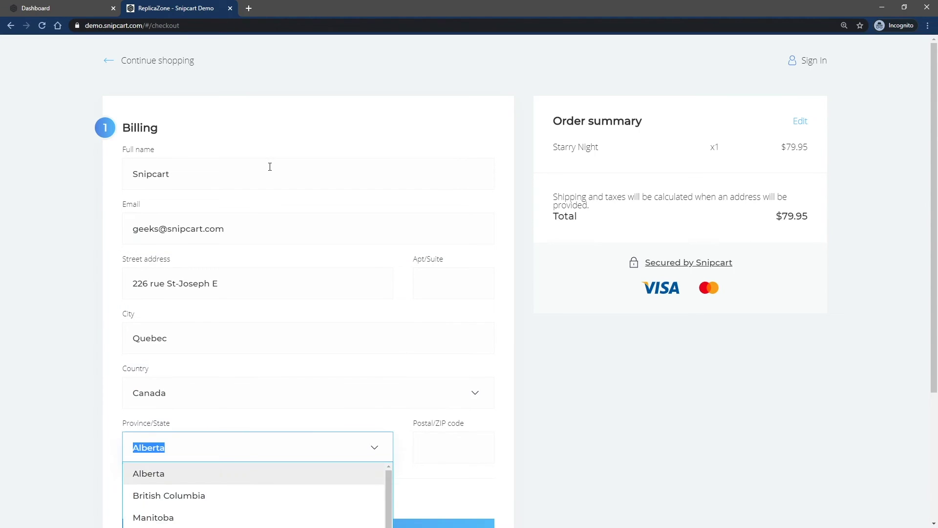
left_click(432, 269)
type("GTS3A9")
left_click(322, 355)
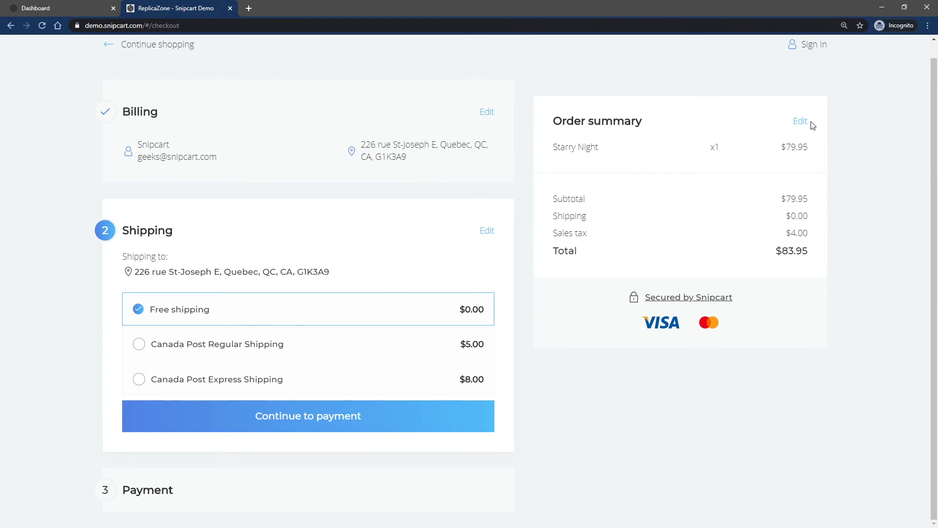
Step: Return to the store and add Irises to the cart alongside Starry Night
left_click(158, 44)
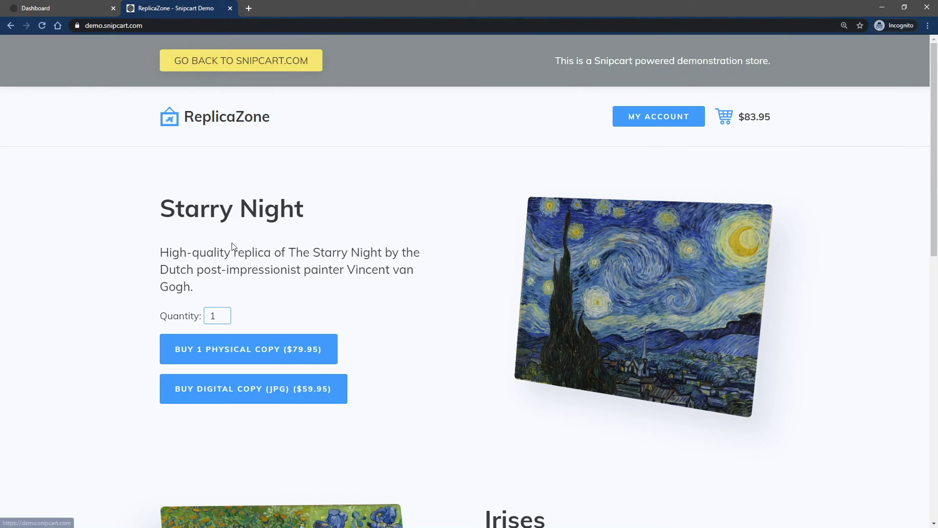
scroll(562, 356, "down", 4)
left_click(562, 356)
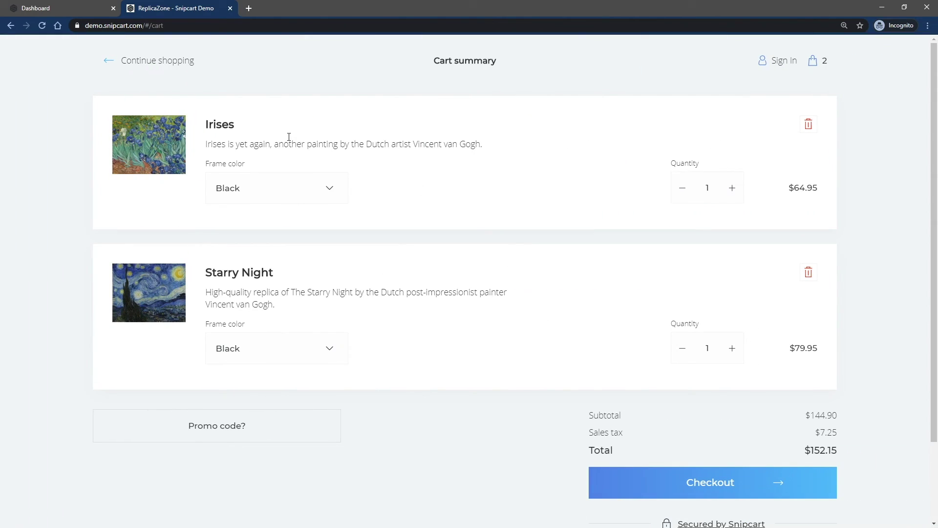